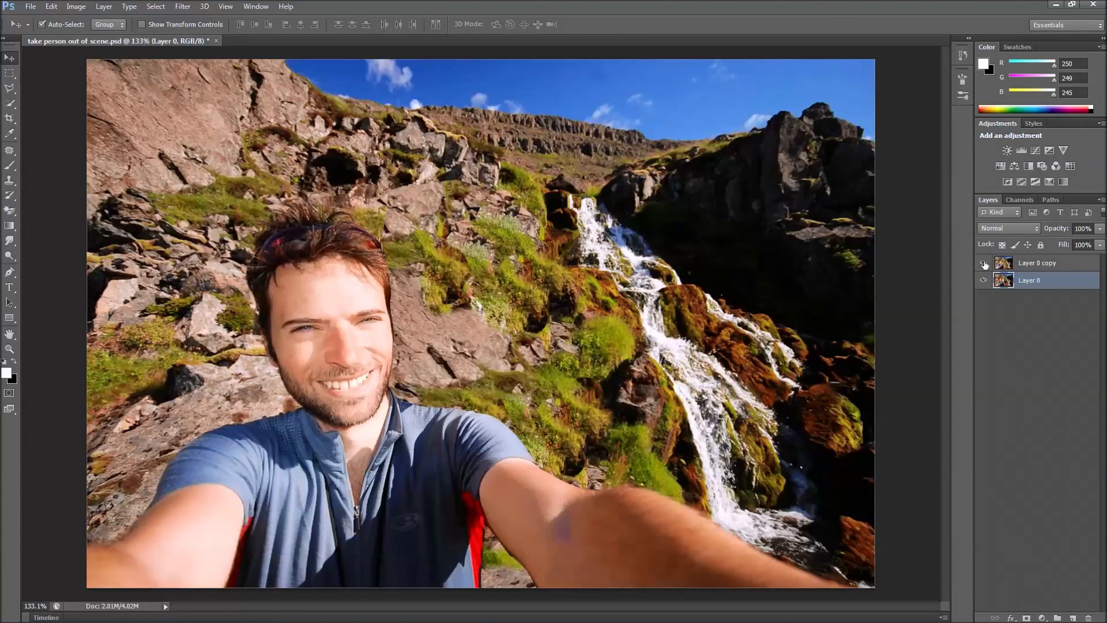
- Toggle Layer 0 copy's visibility repeatedly to compare before and after, ending with it hidden
left_click(984, 264)
left_click(985, 265)
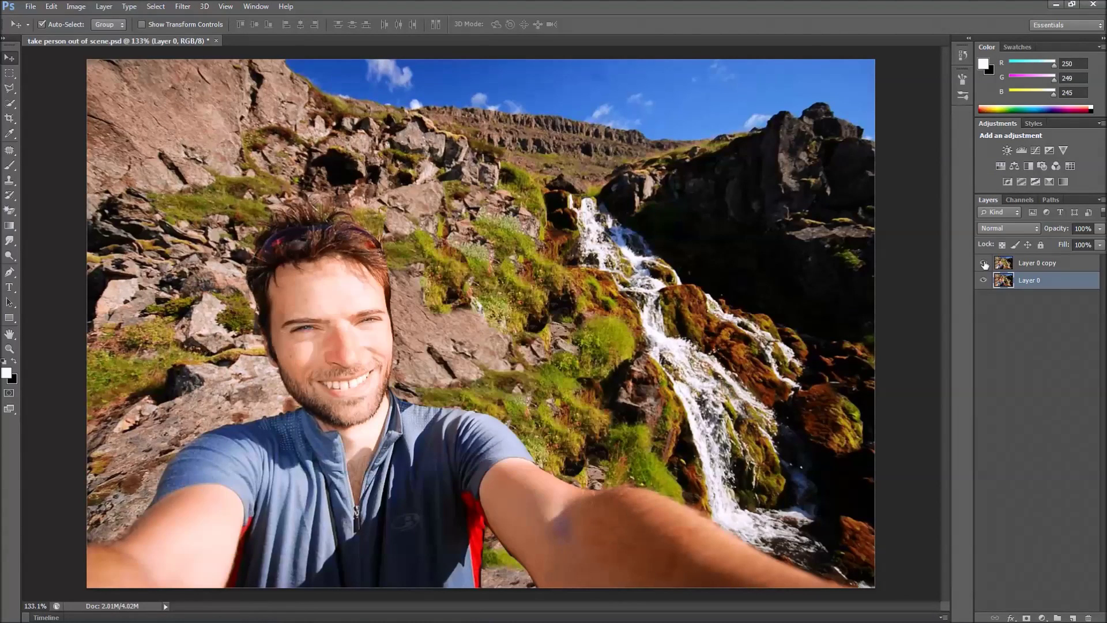
left_click(984, 264)
left_click(985, 264)
left_click(985, 264)
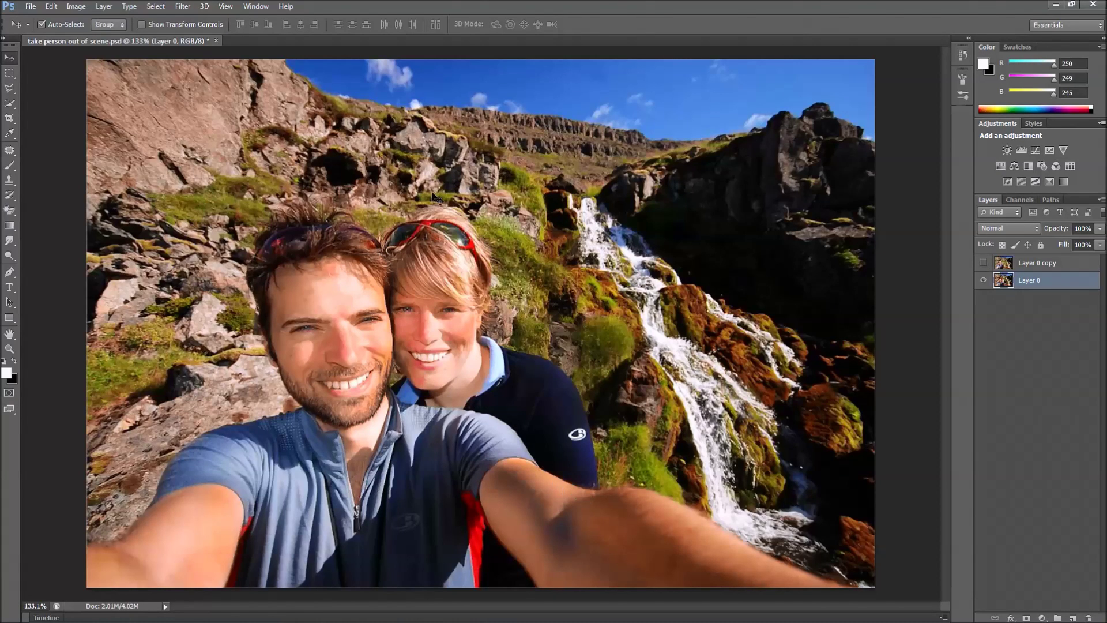
left_click(985, 264)
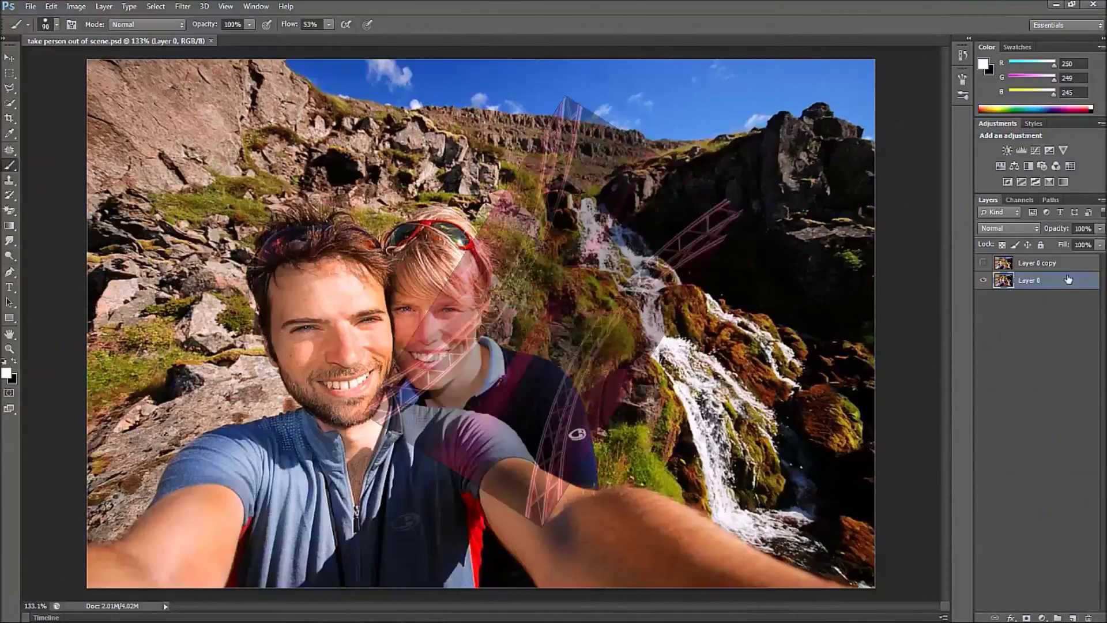
- Delete Layer 0 copy so only Layer 0 remains, and switch to the Pen tool
left_click_drag(1067, 263, 1088, 617)
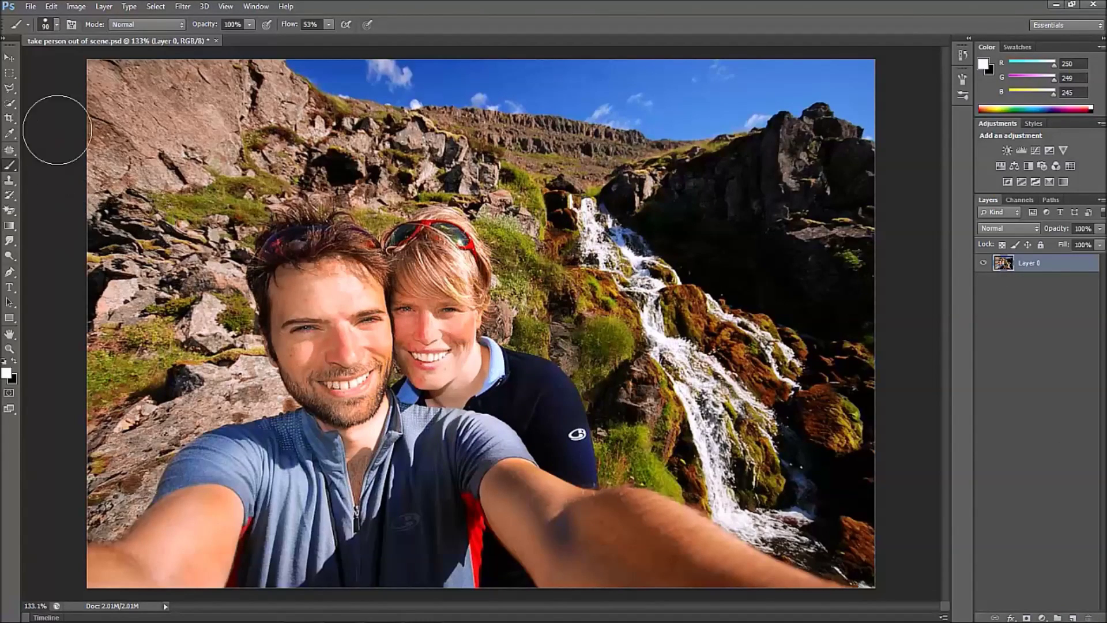
left_click(10, 58)
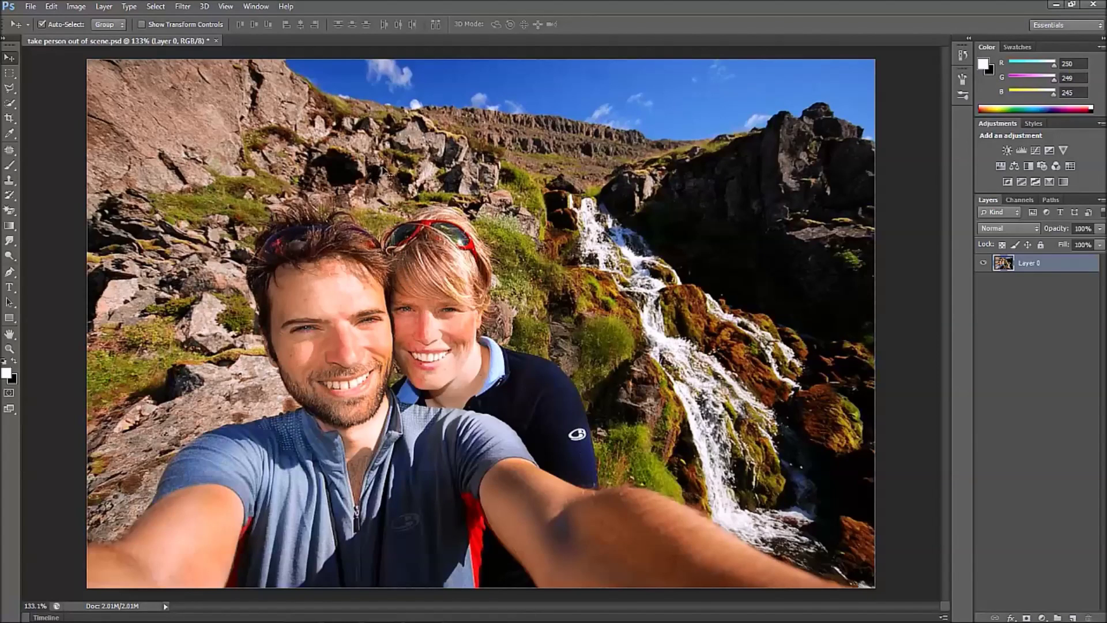
left_click(9, 273)
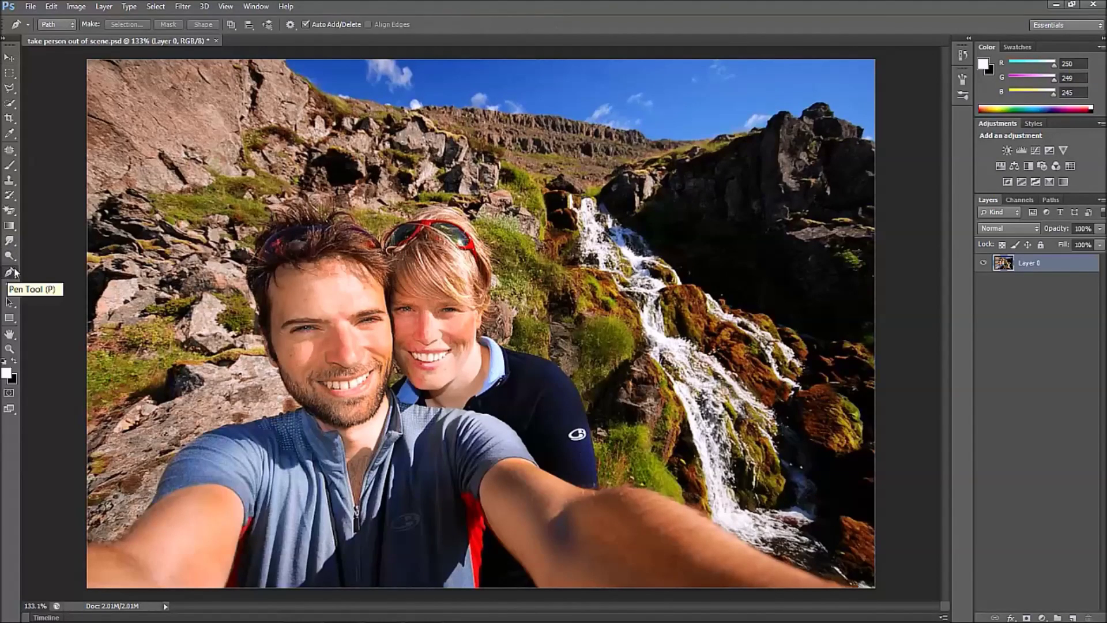
- Place Pen anchors from the man's hair down his face edge beside the woman
left_click(381, 178)
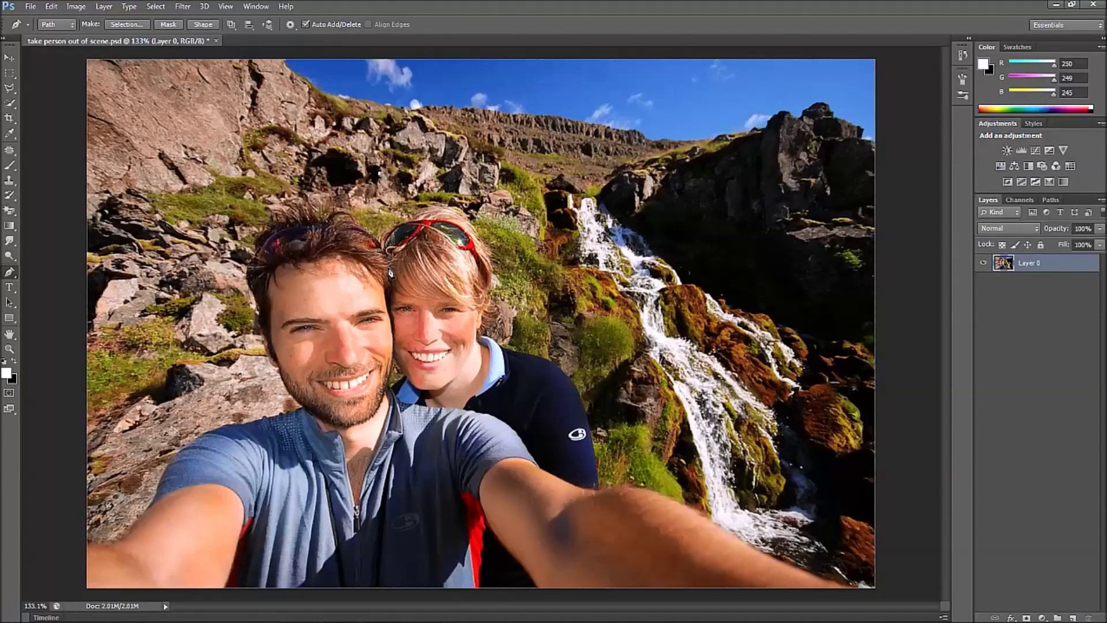
left_click(394, 323)
left_click(399, 325)
left_click(396, 333)
left_click(396, 371)
- Add a curved anchor point on the edge of the man's arm
scroll(469, 413, "up", 5)
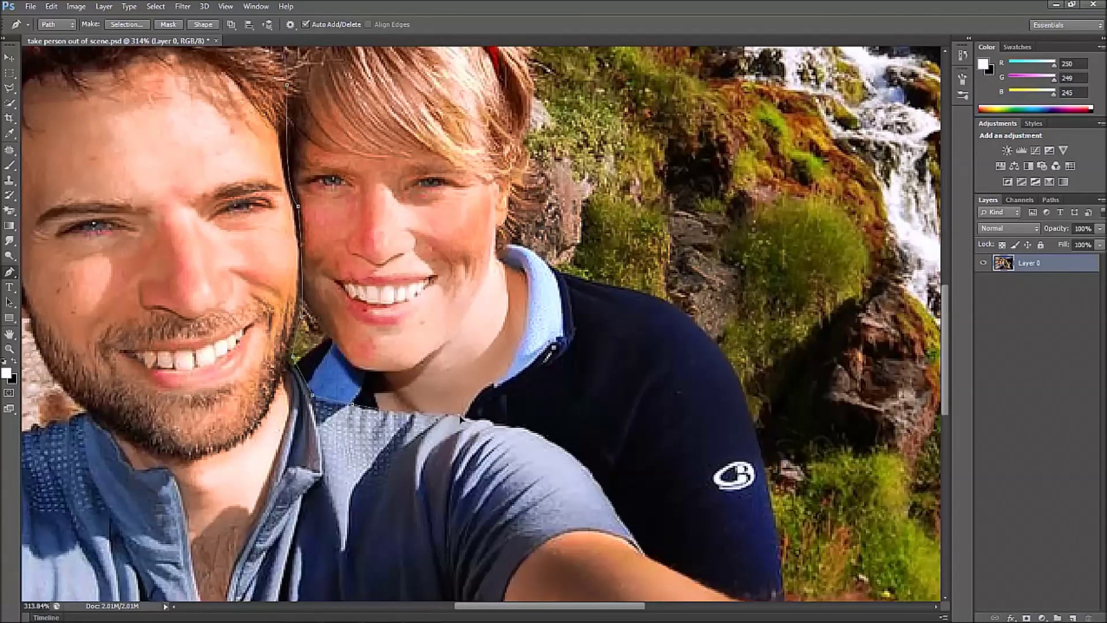
scroll(467, 421, "down", 2)
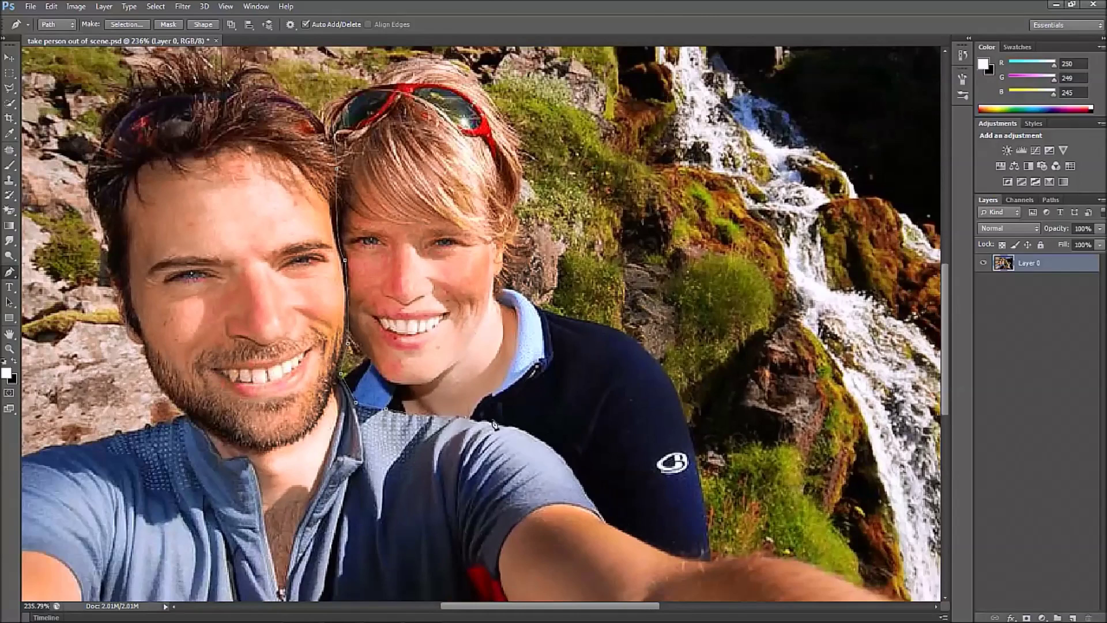
scroll(496, 426, "down", 2)
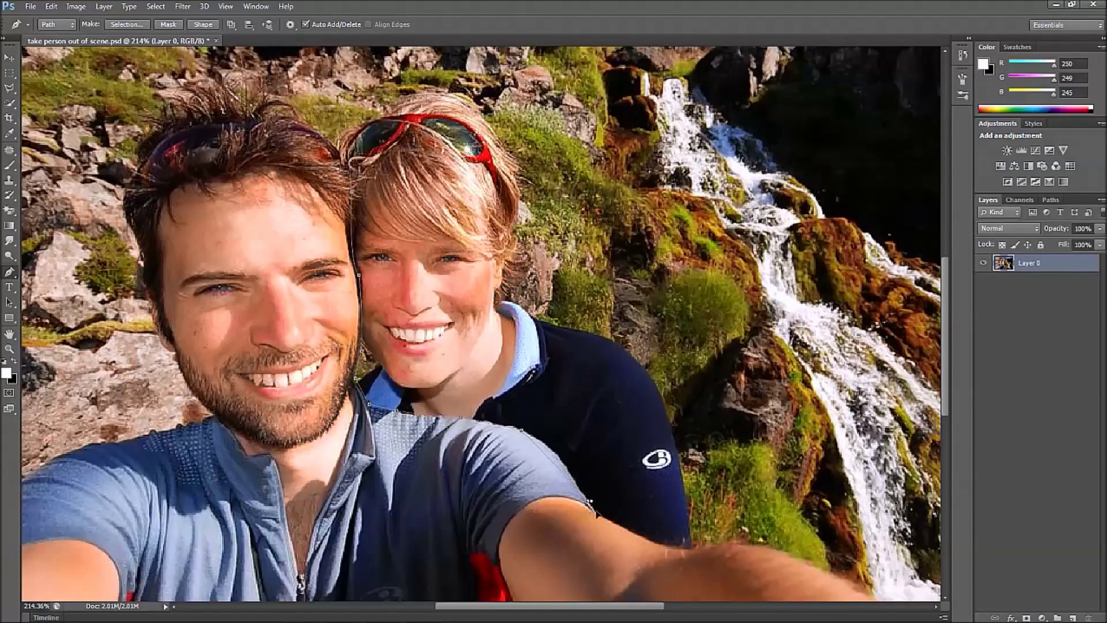
left_click_drag(588, 500, 613, 555)
- Extend the path with curved anchors following the man's arm edge
left_click_drag(610, 542, 603, 521)
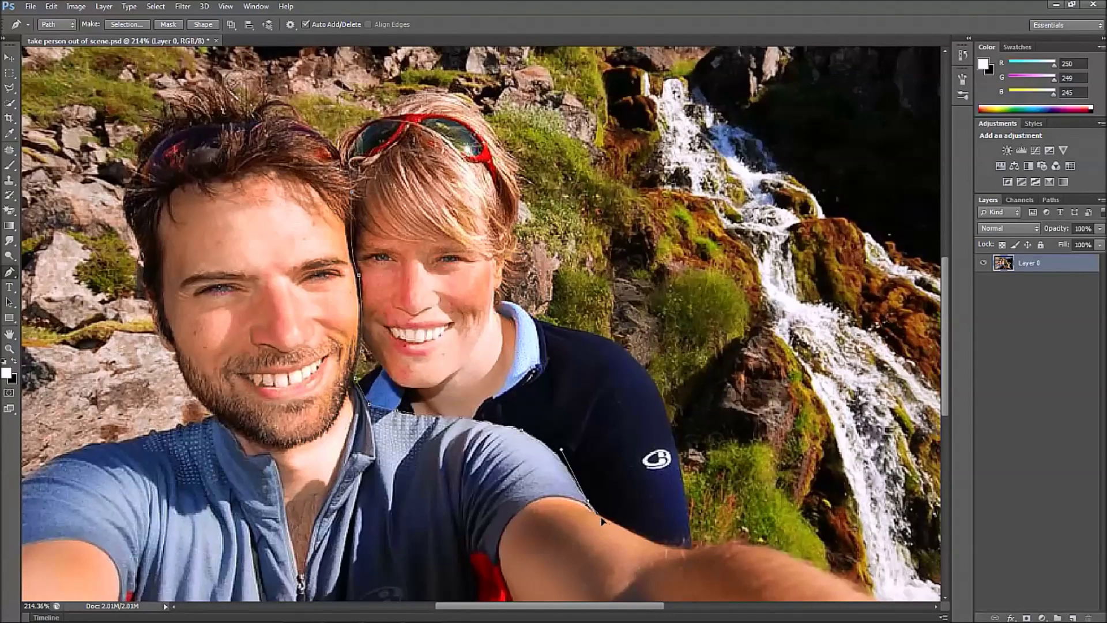
left_click(654, 545)
left_click_drag(654, 542, 679, 551)
left_click(696, 552)
- Add anchors up the woman's shoulder and right side of the photo
left_click(751, 492)
left_click(748, 372)
scroll(569, 263, "down", 3)
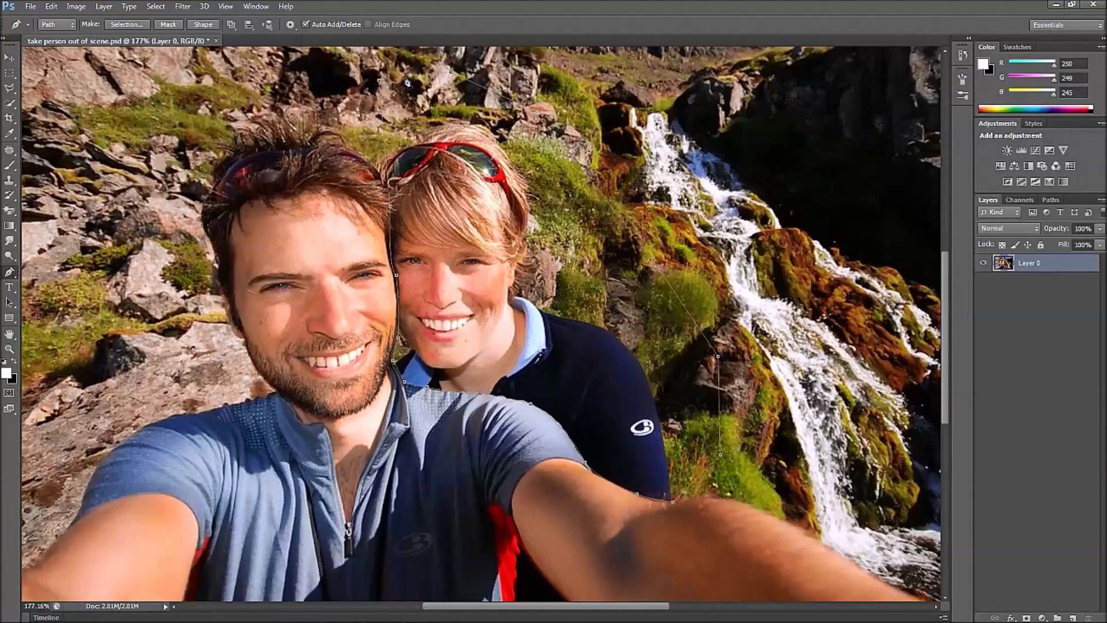
scroll(403, 95, "up", 2)
left_click_drag(409, 120, 334, 271)
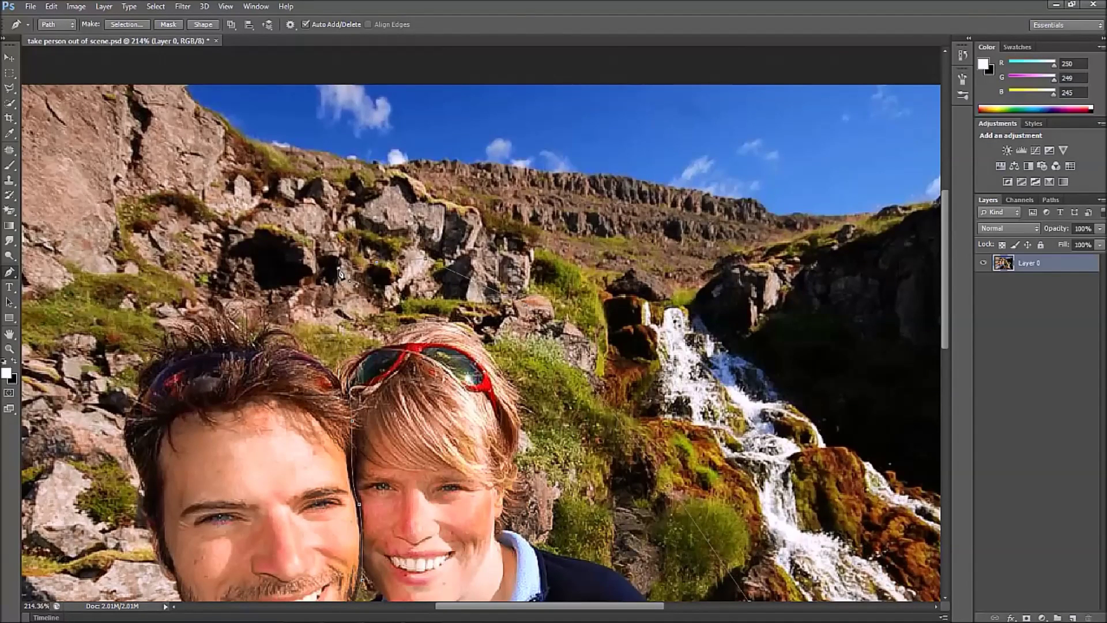
scroll(464, 312, "down", 3)
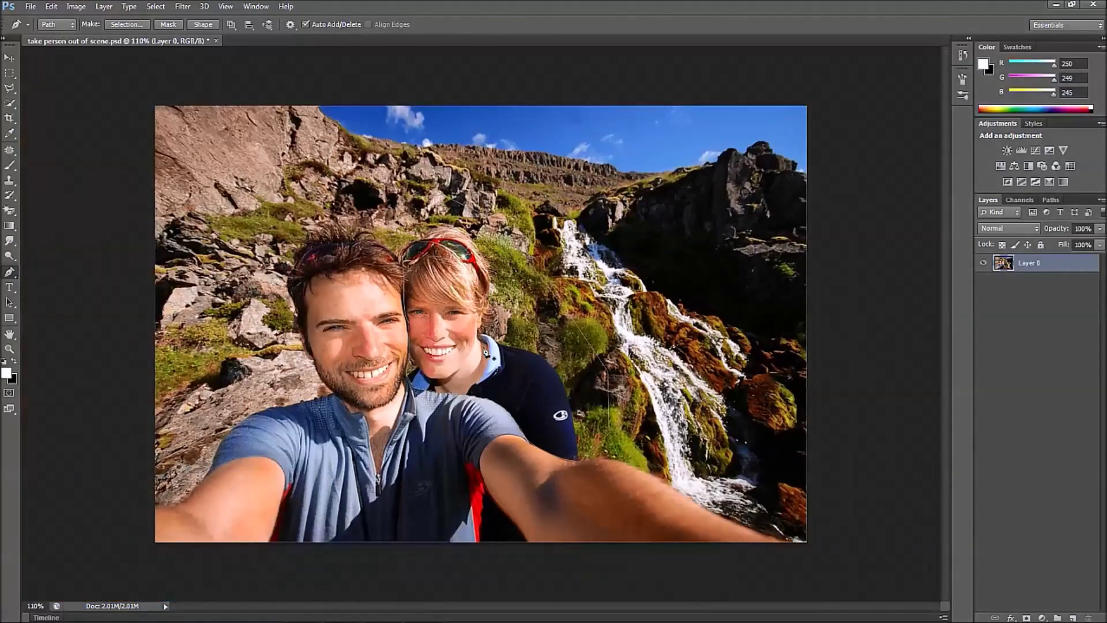
scroll(488, 404, "up", 2)
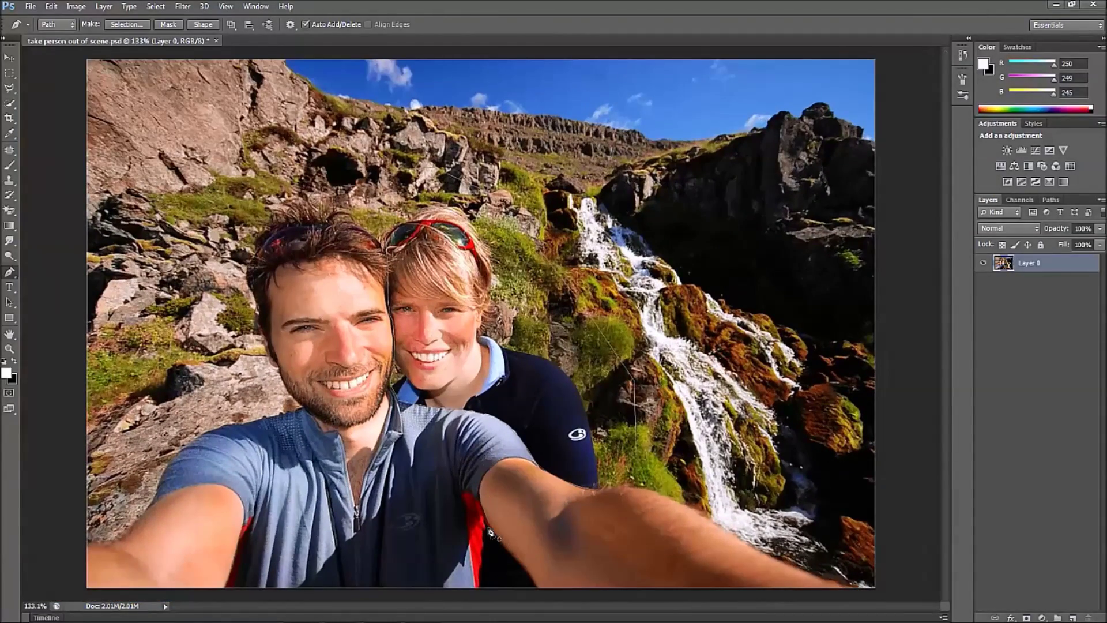
- Add anchors along the photo's bottom edge and arm, then close the path at its start
left_click(483, 588)
left_click(484, 587)
left_click(485, 587)
left_click(535, 586)
left_click(518, 560)
left_click_drag(511, 565, 506, 558)
left_click(488, 529)
right_click(522, 310)
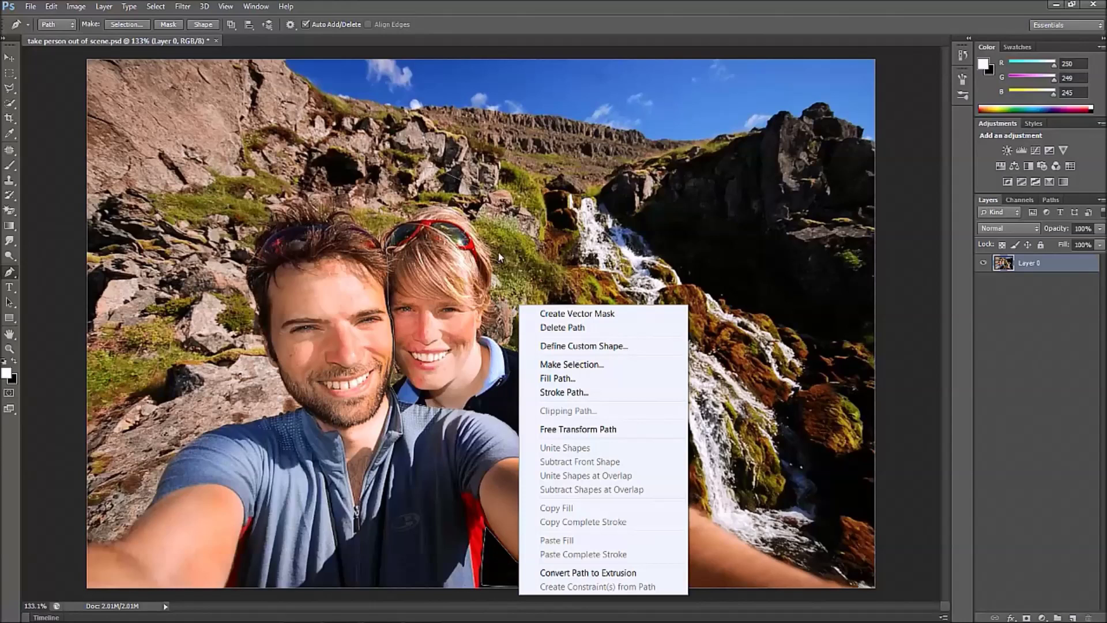
- Make a selection from the closed path with a 0.5-pixel feather radius
left_click(582, 365)
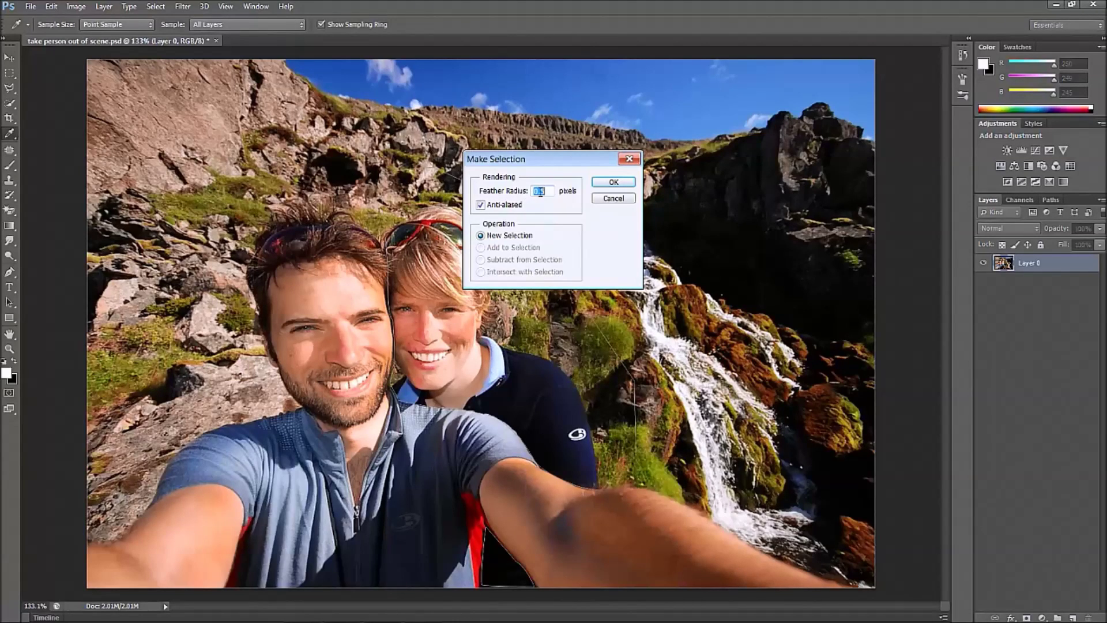
left_click(632, 183)
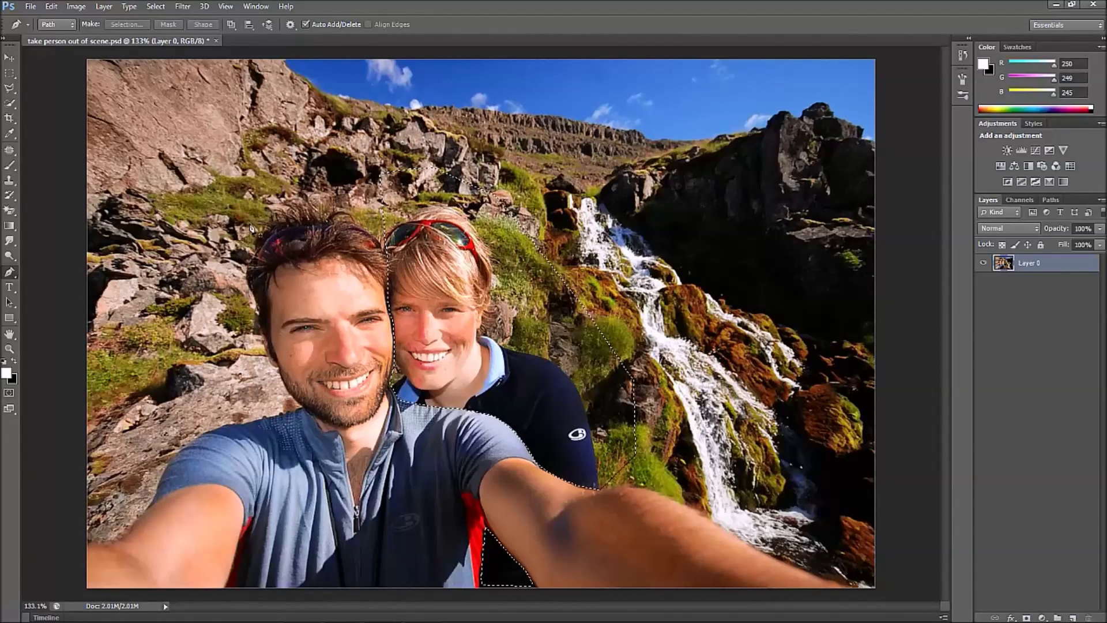
- With the Clone Stamp, sample nearby rocks and paint rock and grass over the woman's hair
left_click(8, 183)
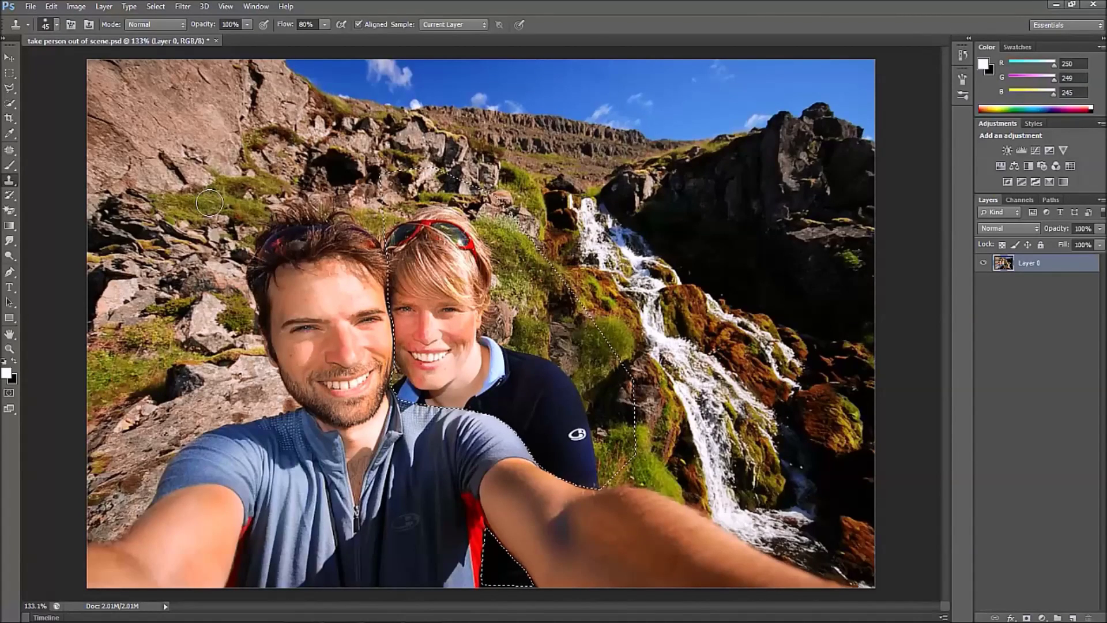
left_click(210, 203, "alt")
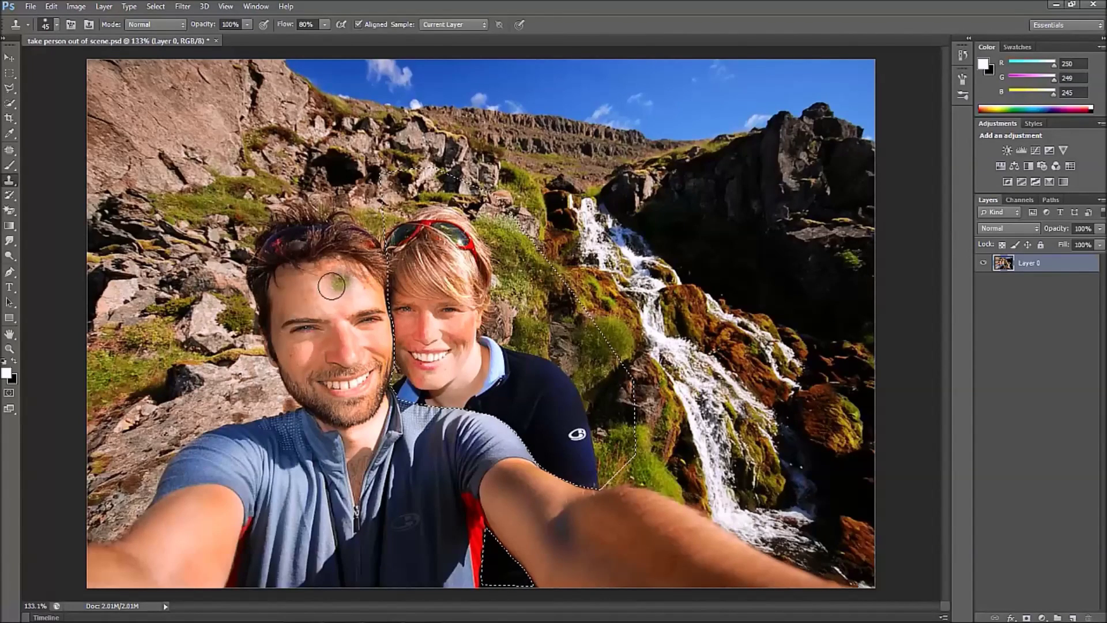
mouse_move(427, 274)
left_mouse_down()
mouse_move(463, 218)
mouse_move(469, 259)
mouse_move(451, 214)
mouse_move(377, 281)
mouse_move(441, 207)
mouse_move(399, 233)
mouse_move(384, 260)
mouse_move(410, 226)
mouse_move(434, 224)
mouse_move(404, 272)
mouse_move(465, 223)
mouse_move(405, 289)
mouse_move(445, 281)
mouse_move(419, 258)
mouse_move(330, 230)
mouse_move(440, 252)
mouse_move(491, 293)
mouse_move(431, 228)
mouse_move(479, 258)
mouse_move(465, 254)
mouse_move(398, 296)
mouse_move(416, 261)
mouse_move(468, 257)
left_mouse_up()
left_click(334, 165, "alt")
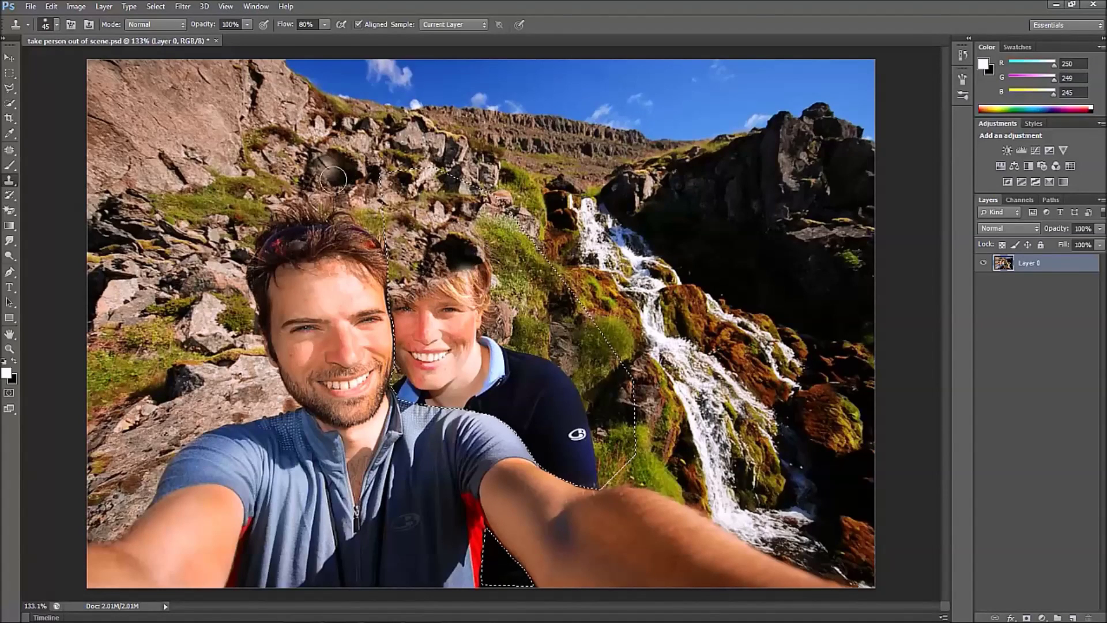
mouse_move(467, 248)
left_mouse_down()
mouse_move(456, 254)
mouse_move(462, 271)
left_mouse_up()
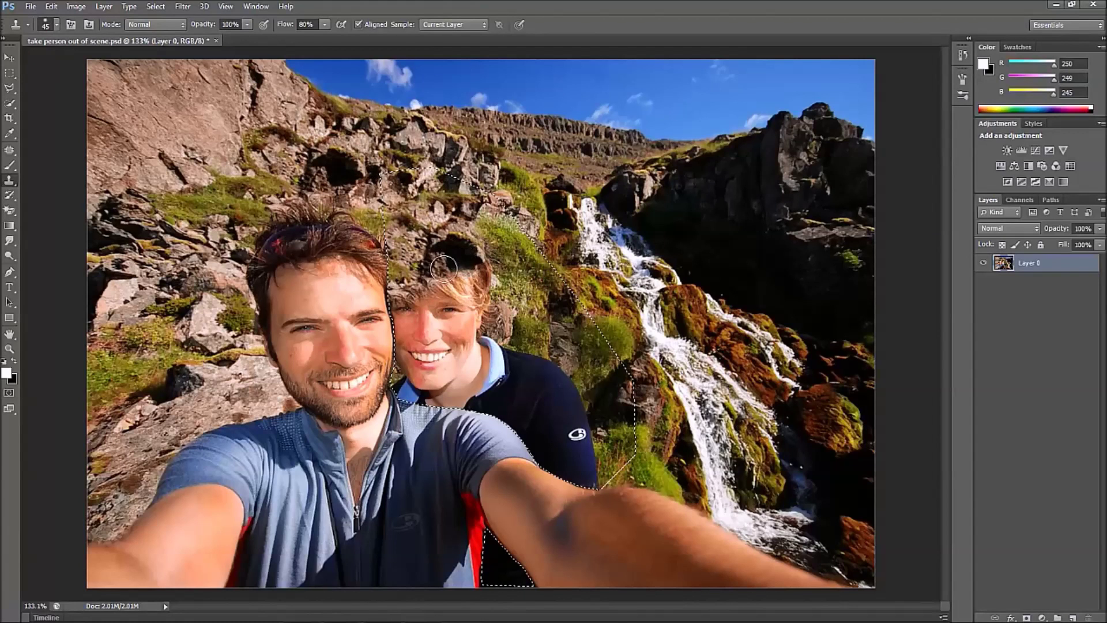
mouse_move(485, 289)
left_mouse_down()
mouse_move(493, 267)
mouse_move(454, 256)
mouse_move(453, 238)
mouse_move(421, 255)
mouse_move(450, 249)
left_mouse_up()
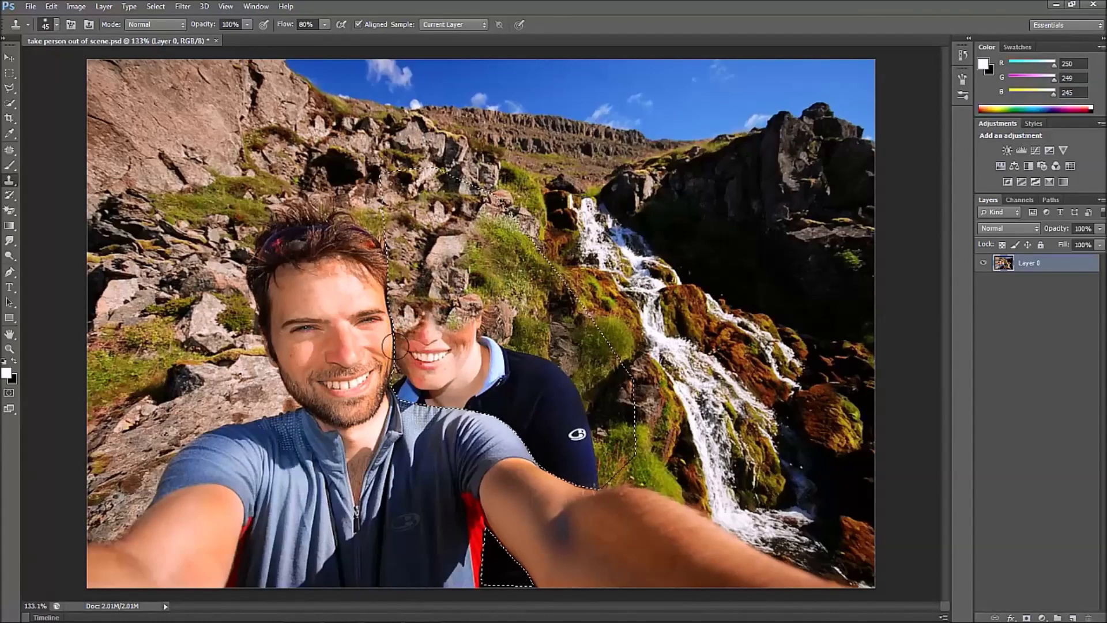
- Clone grass over the woman's eyes and rock texture into the dark patch under the arm
left_click(443, 319)
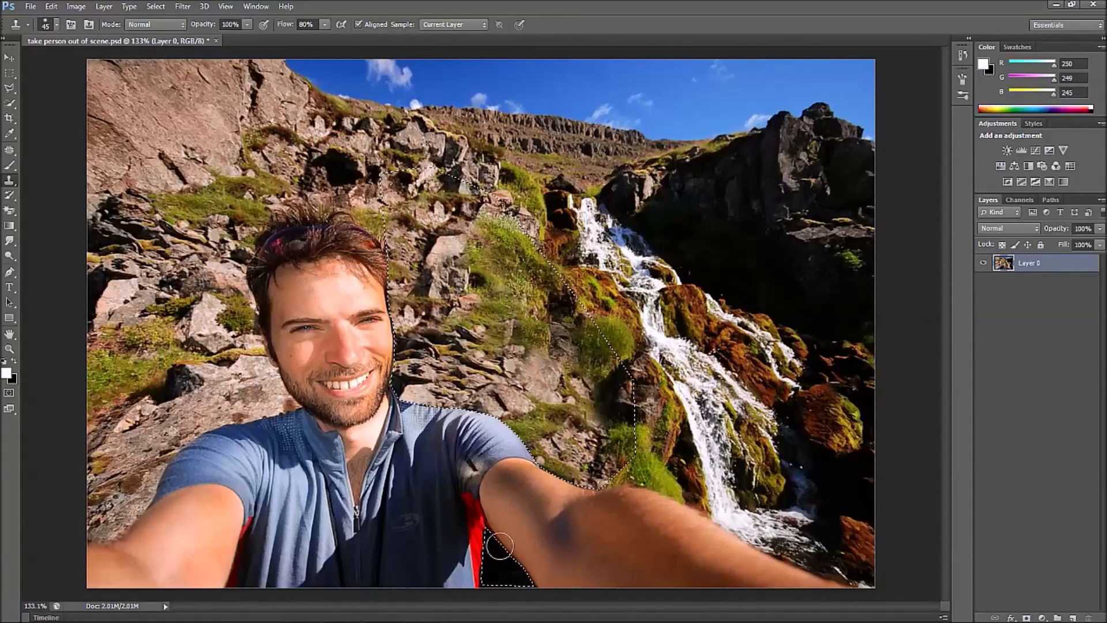
left_click_drag(506, 568, 541, 573)
- Undo the rock clone under the arm and deselect with Ctrl+D
key("ctrl+z")
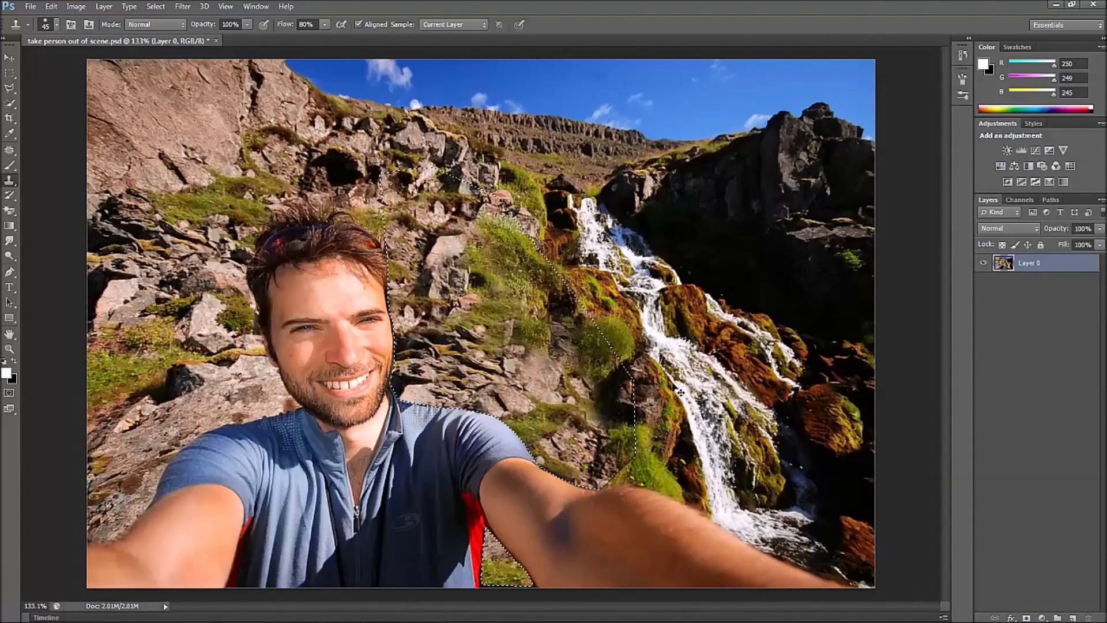
key("ctrl+d")
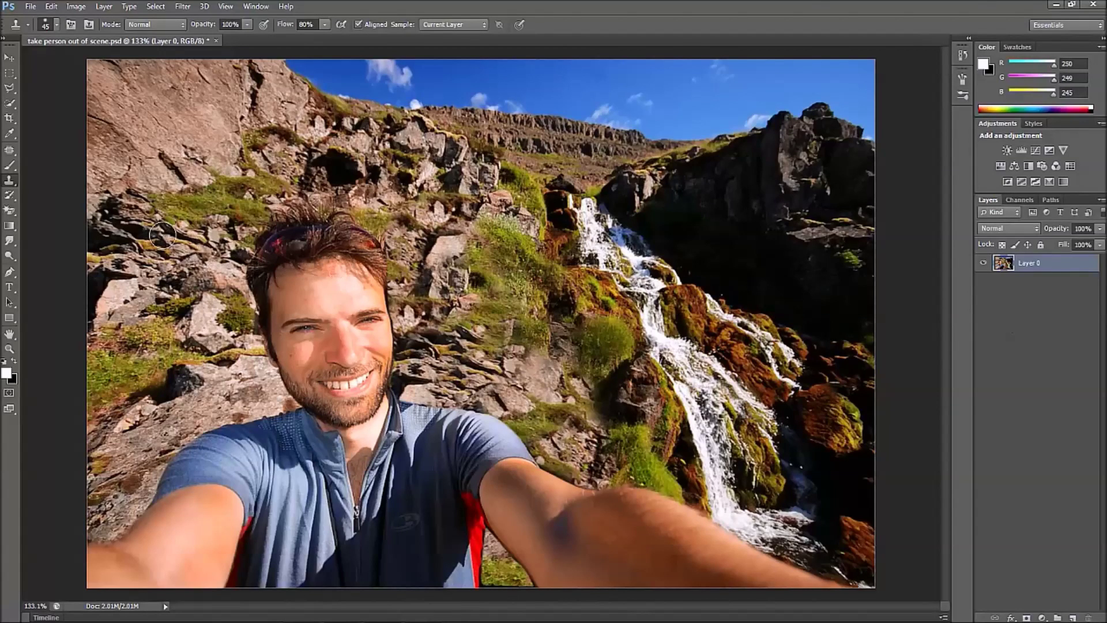
- Add a Curves adjustment layer and pull its midpoint down-right to darken the photo
left_click(9, 57)
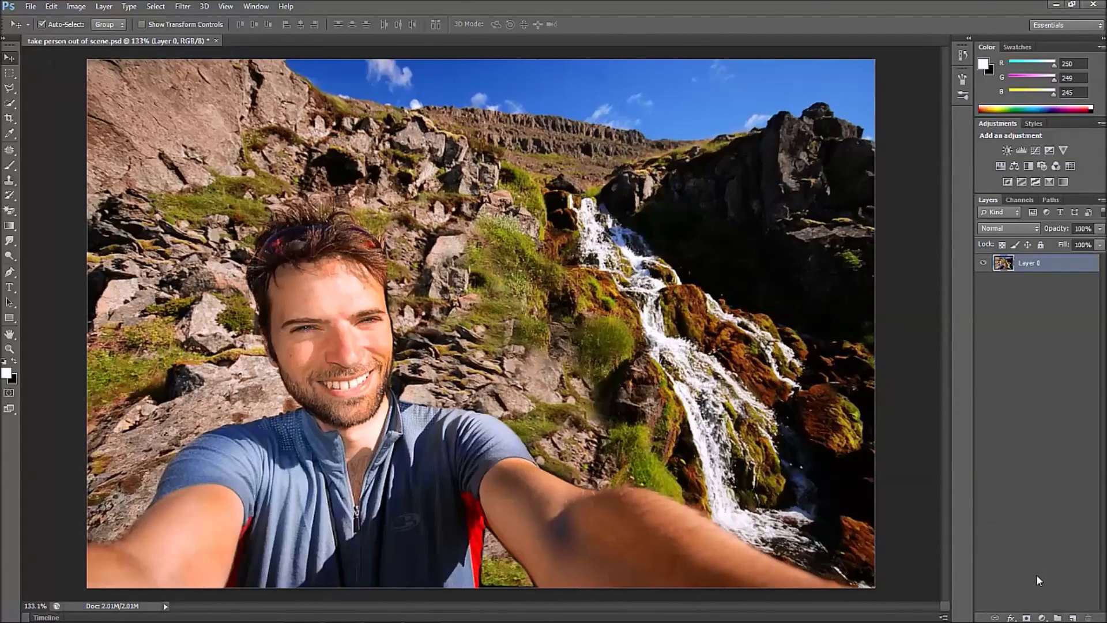
left_click(1043, 616)
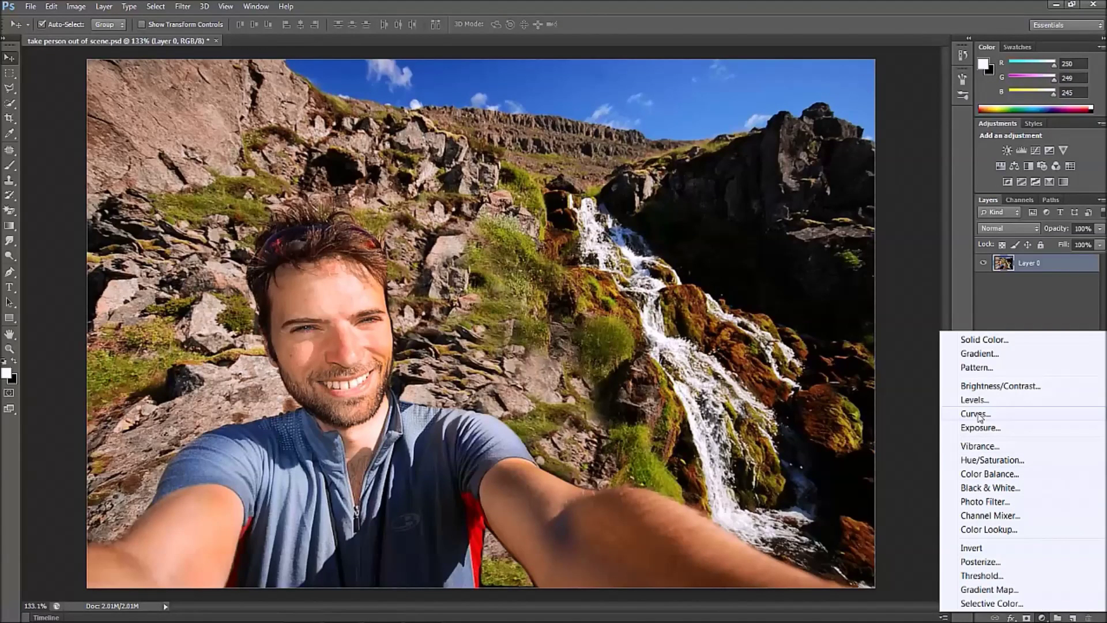
left_click(976, 414)
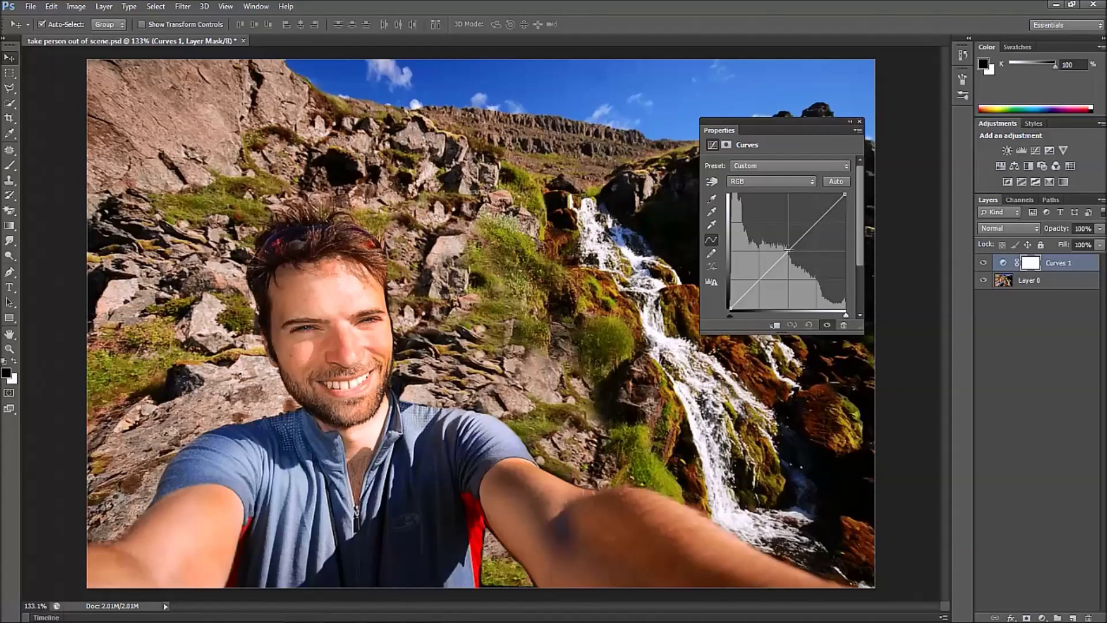
left_click_drag(787, 249, 792, 254)
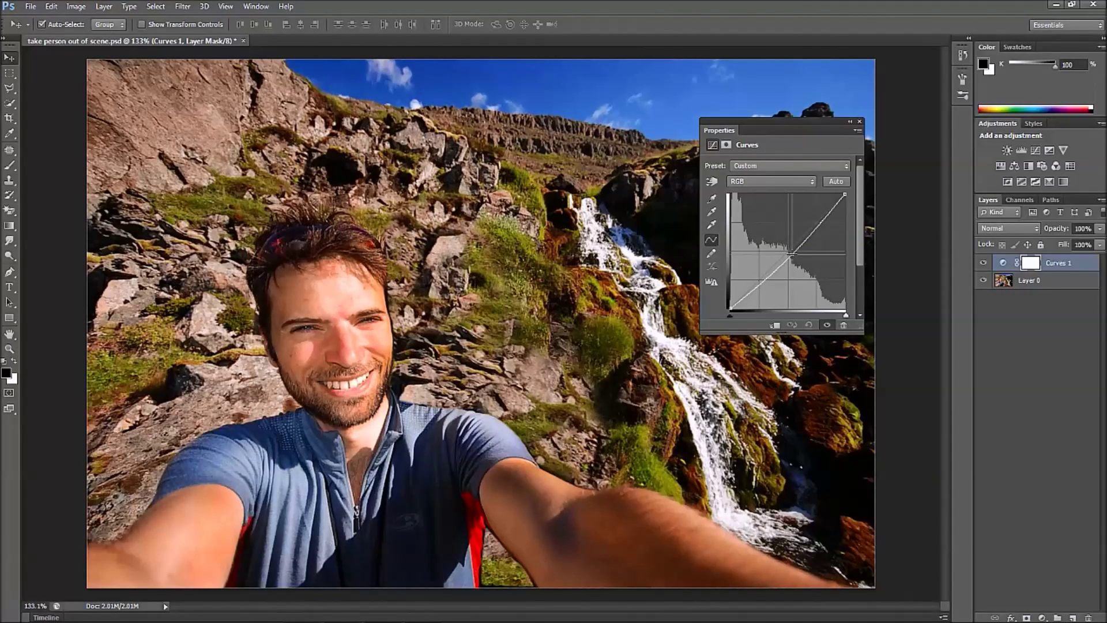
mouse_move(792, 253)
left_mouse_down()
mouse_move(819, 277)
mouse_move(793, 253)
left_mouse_up()
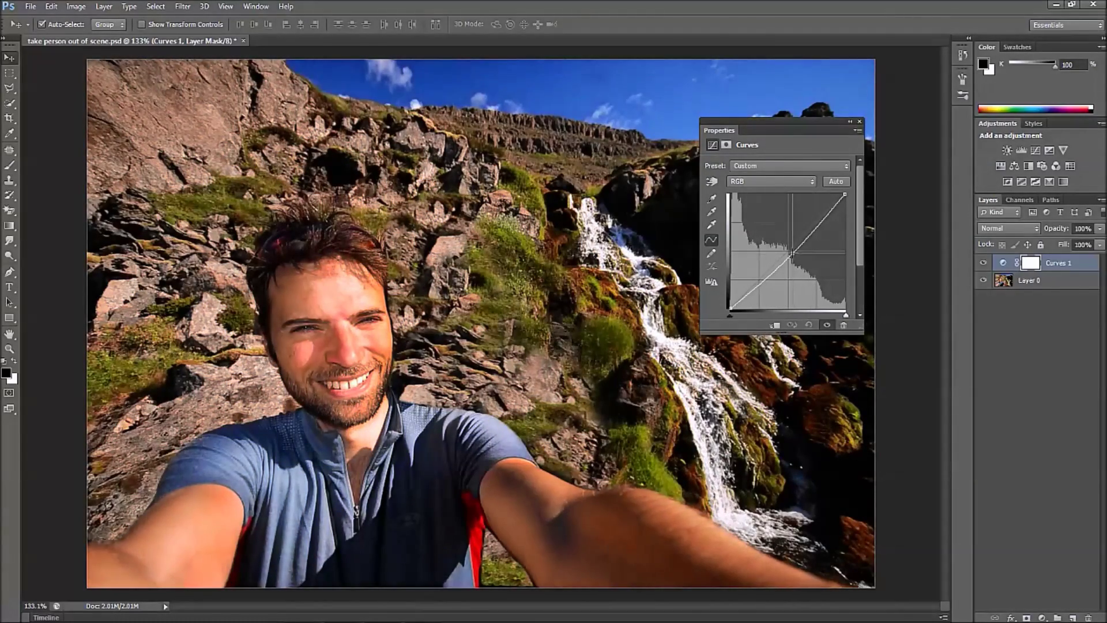
left_click_drag(793, 253, 790, 254)
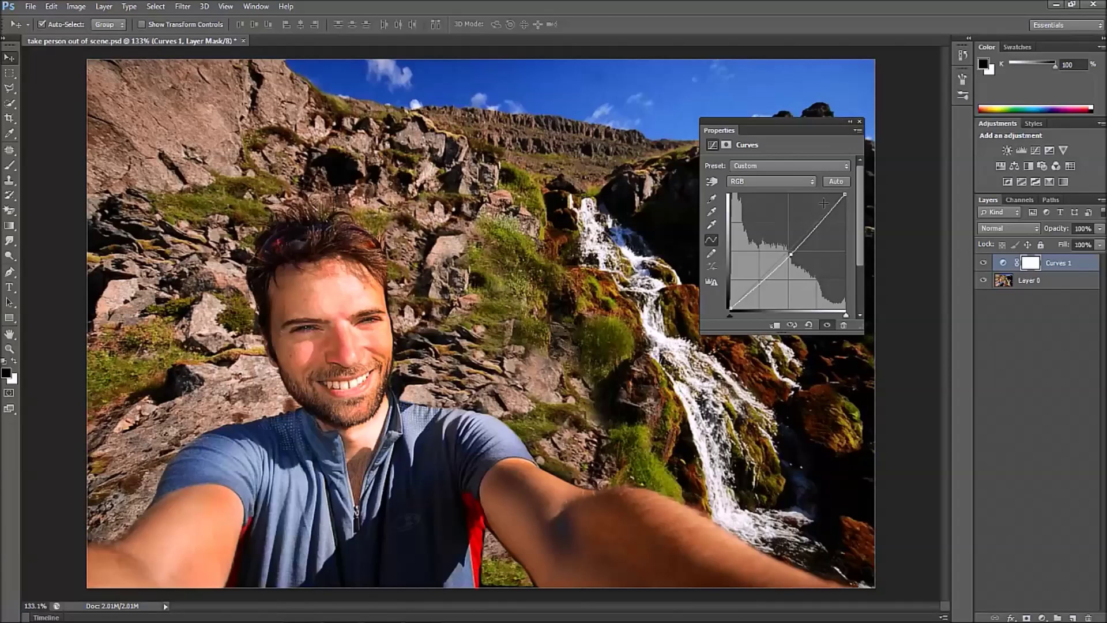
- Add a layer mask to Curves 1 and choose a soft 90 px round brush at 0% hardness
left_click(859, 123)
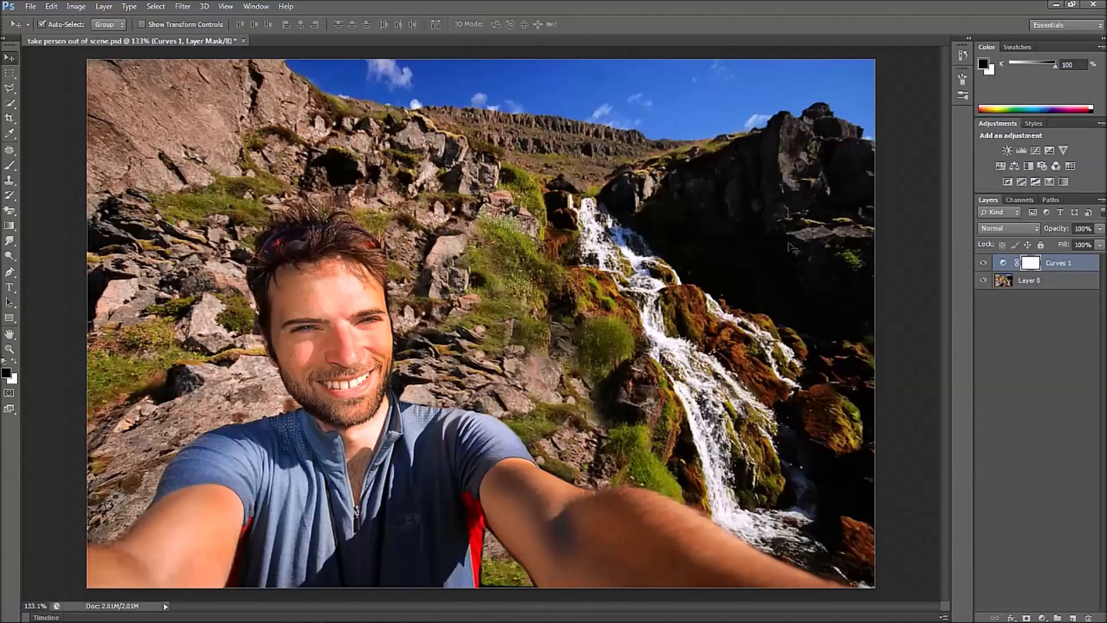
left_click(1027, 617)
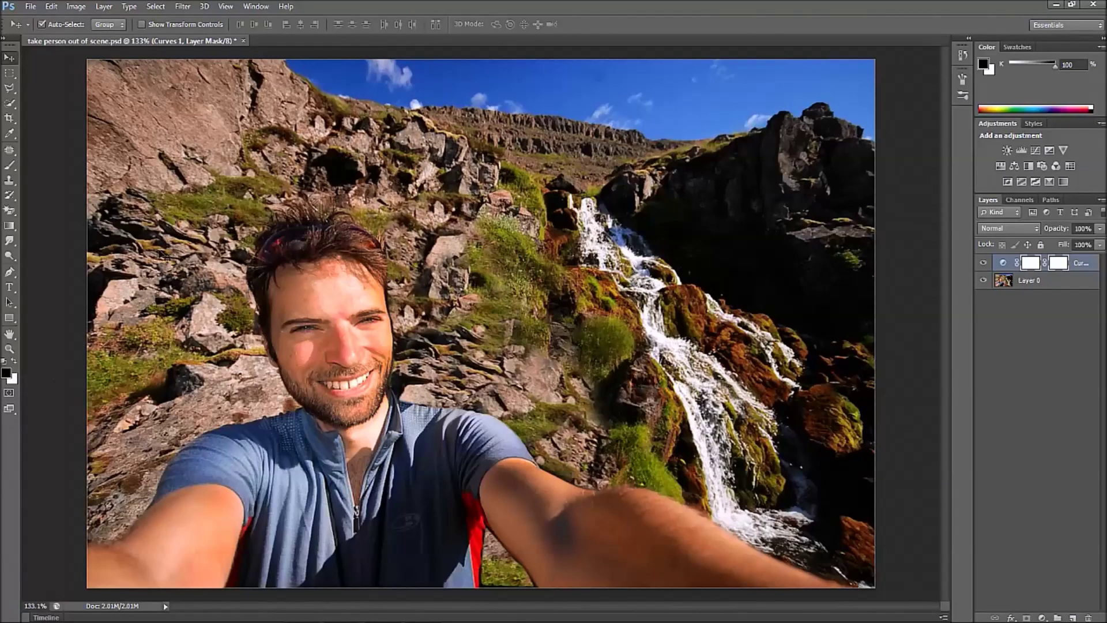
left_click(11, 166)
left_click(48, 26)
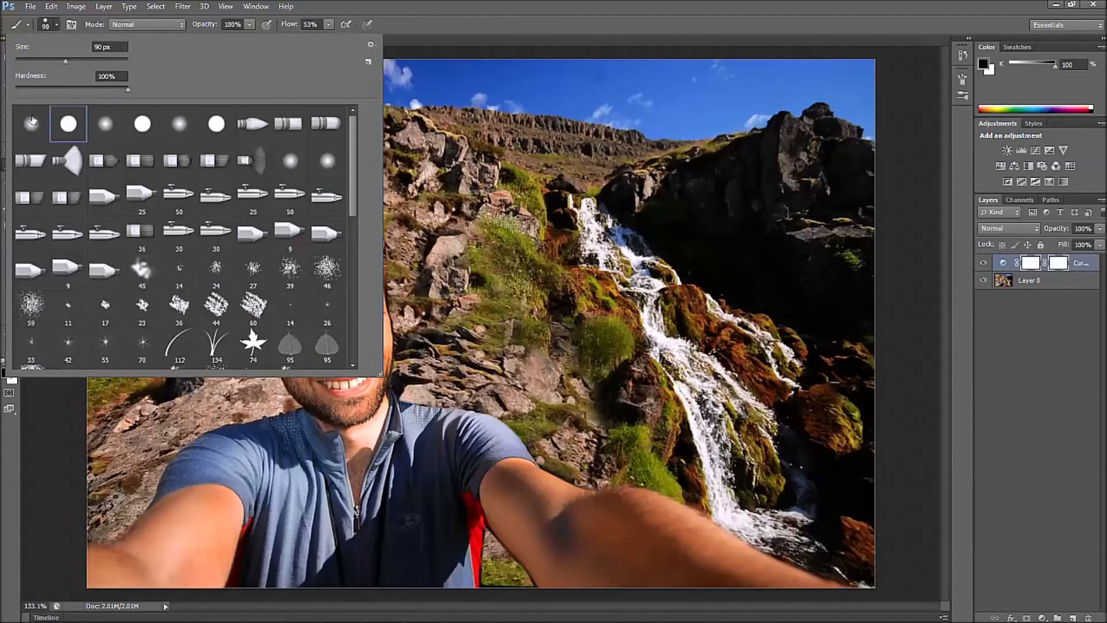
left_click(32, 124)
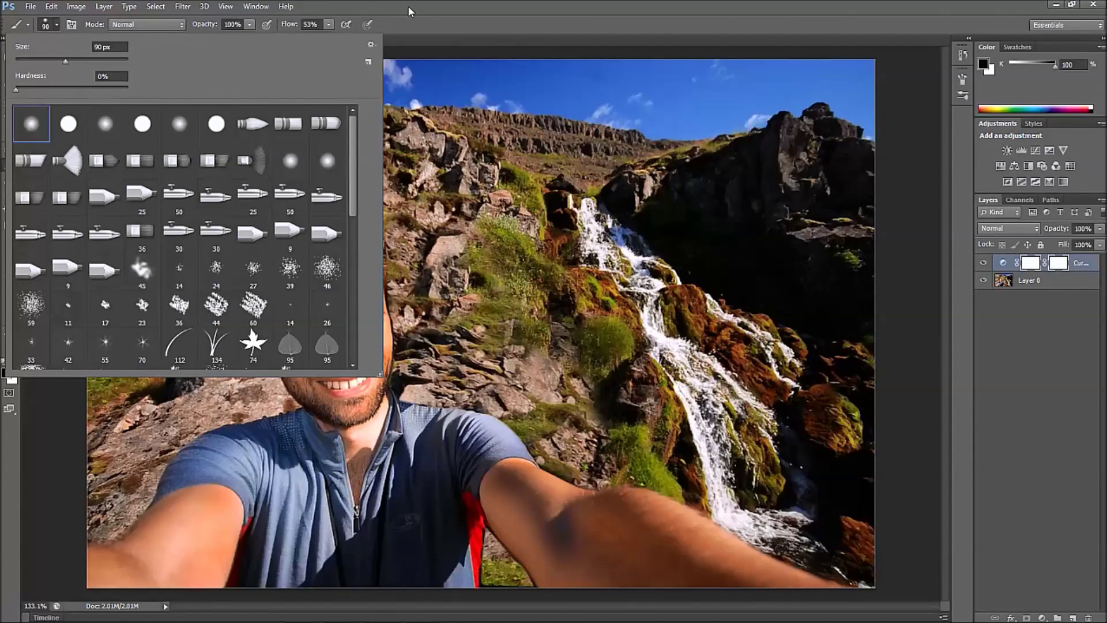
left_click(294, 36)
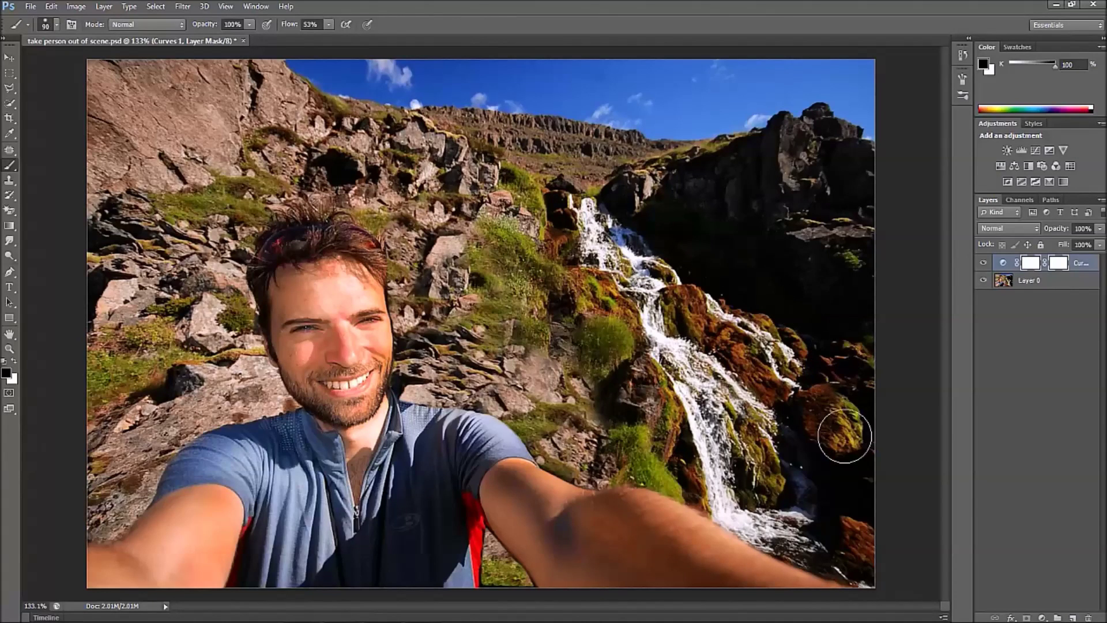
- Brush the Curves 1 mask over the dark rocks beside the waterfall, undoing a stray stroke over the cave
left_click_drag(577, 243, 557, 205)
key("ctrl+z")
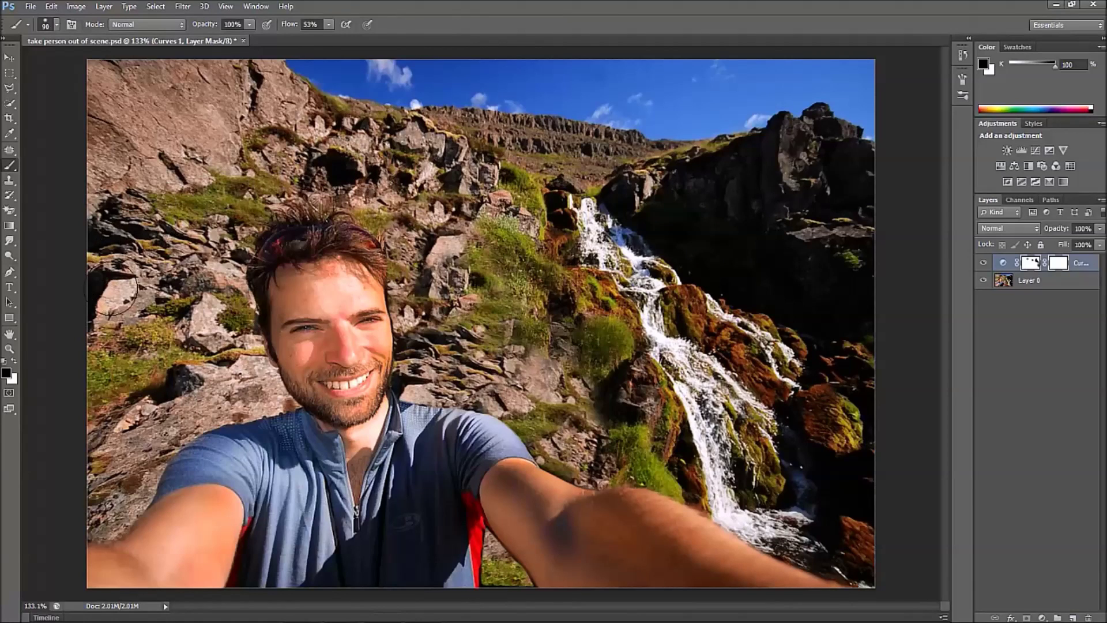
mouse_move(763, 174)
left_mouse_down()
mouse_move(722, 204)
mouse_move(748, 276)
mouse_move(690, 253)
mouse_move(750, 286)
left_mouse_up()
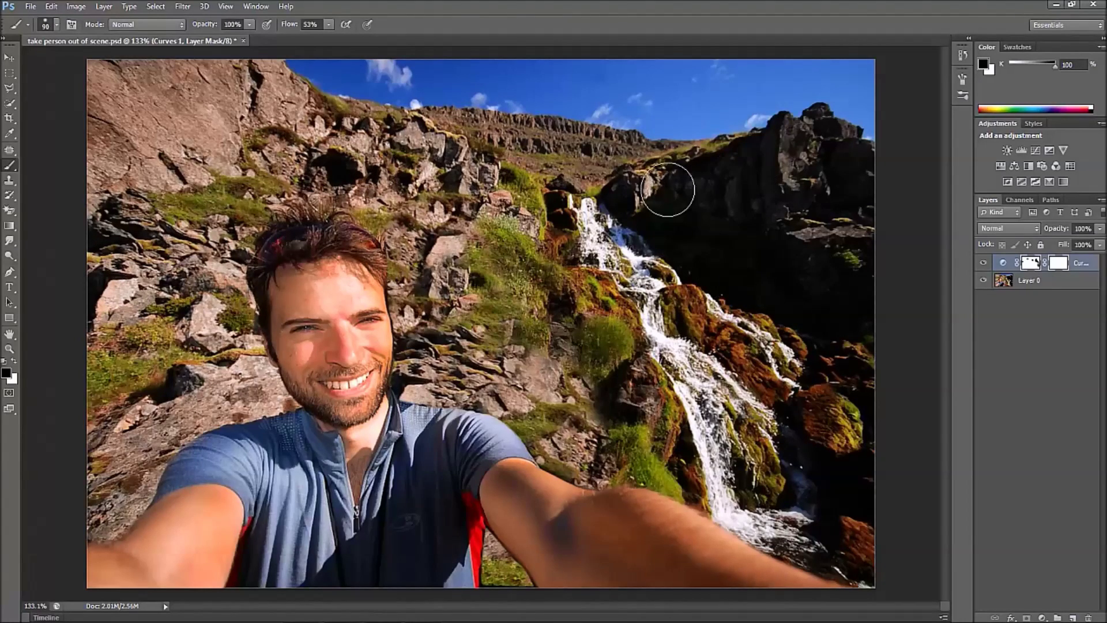